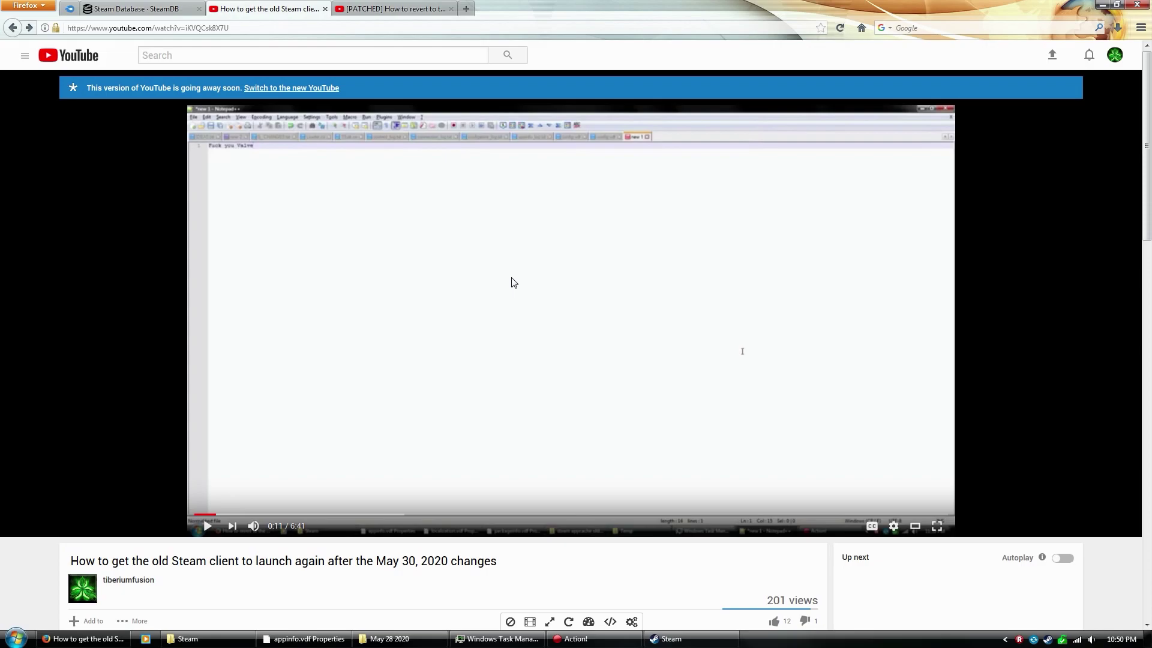
Show the video on reverting to the old Steam Library UI, and end the Steam.exe process tree in Windows Task Manager
{"action": "left_click", "coordinate": [400, 8]}
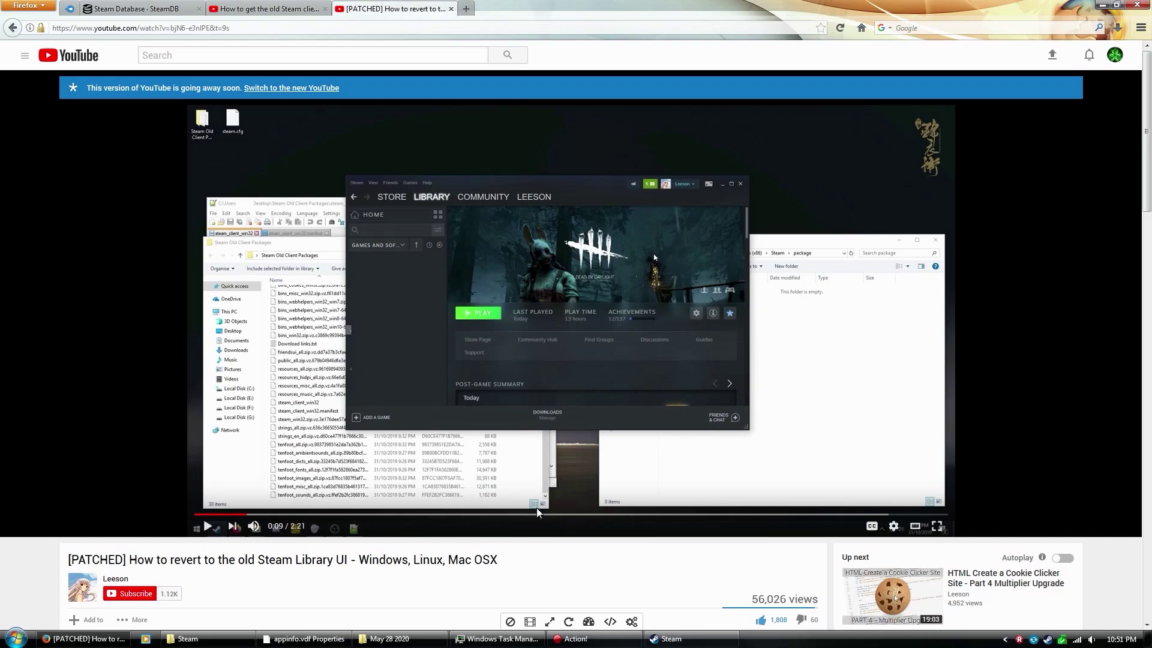
{"action": "left_click", "coordinate": [498, 638]}
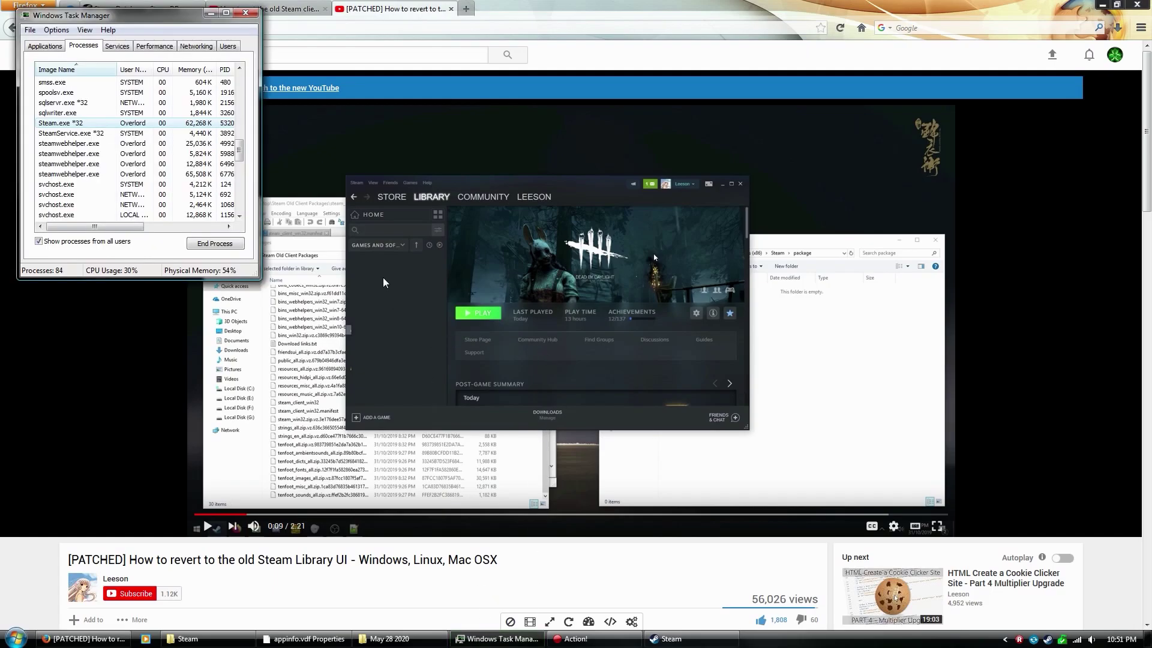
{"action": "right_click", "coordinate": [59, 126]}
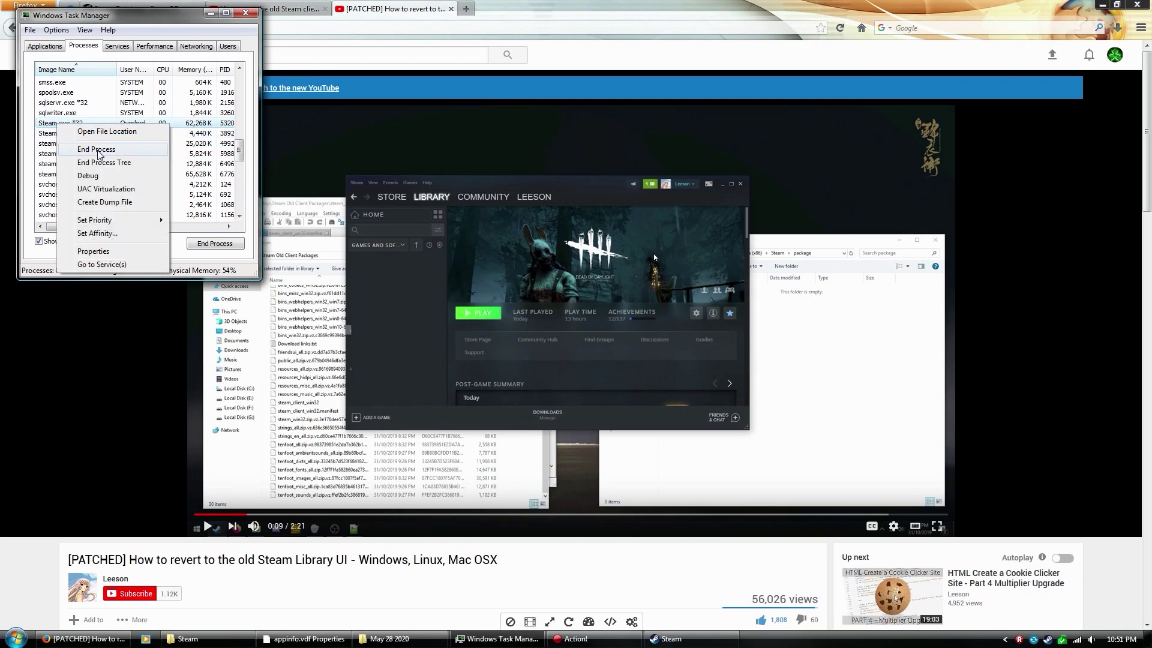
{"action": "left_click", "coordinate": [129, 170]}
{"action": "key", "text": "Return"}
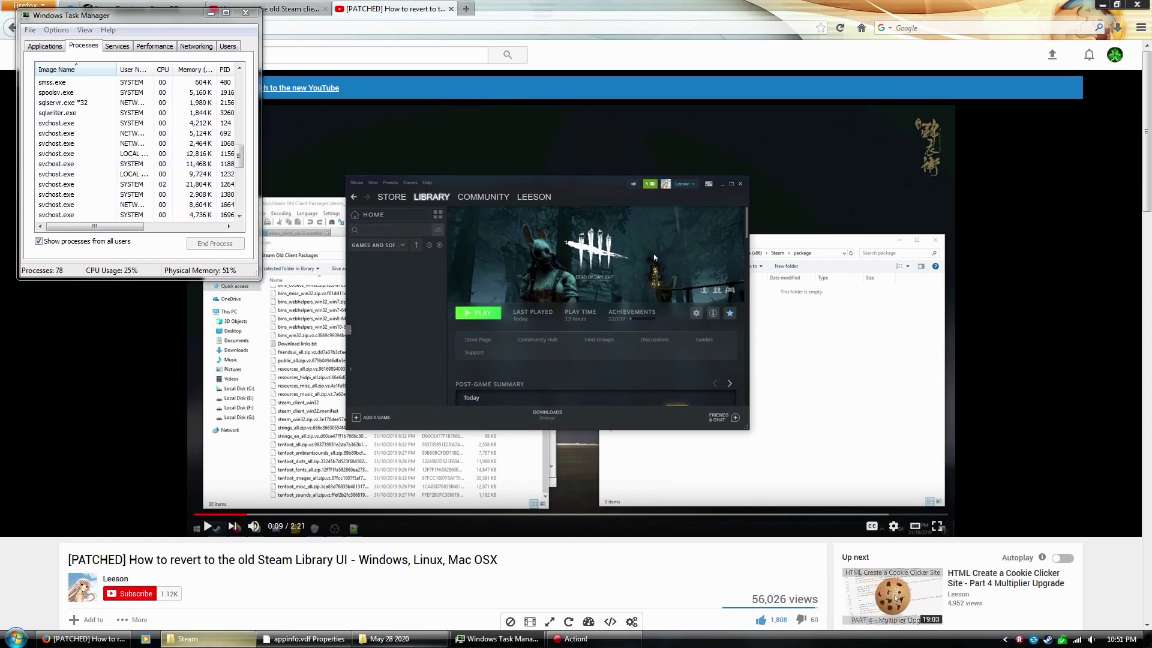
Switch to the Steam folder in Windows Explorer and open its appcache subfolder
{"action": "left_click", "coordinate": [187, 638]}
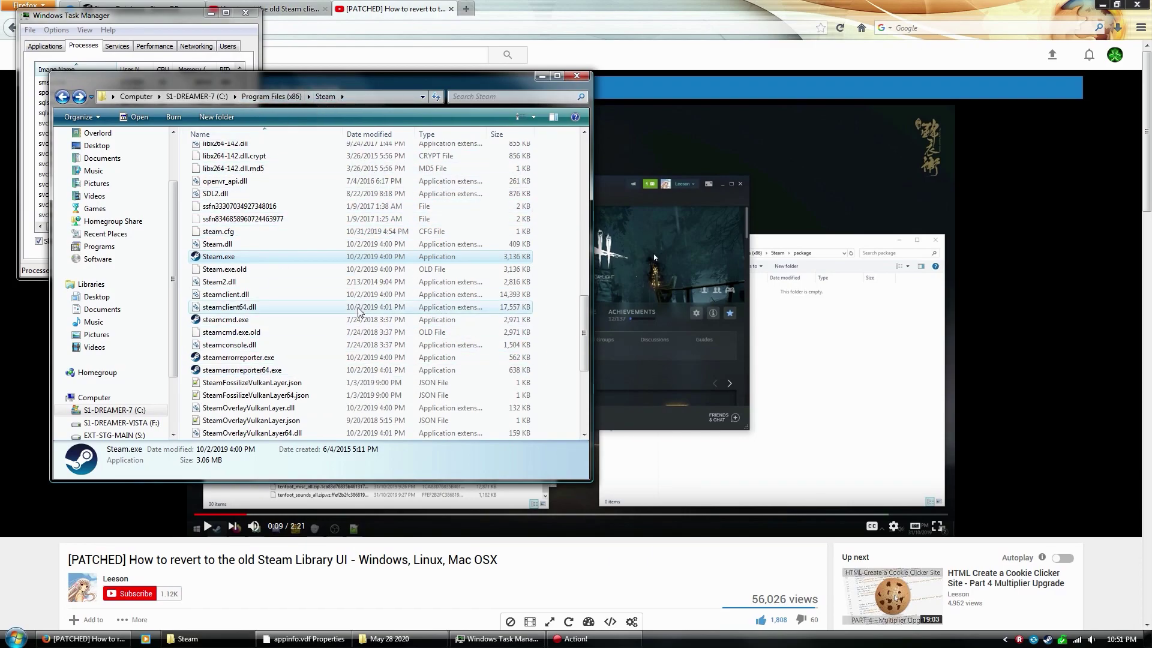
{"action": "scroll", "coordinate": [354, 312], "scroll_direction": "up", "scroll_amount": 18}
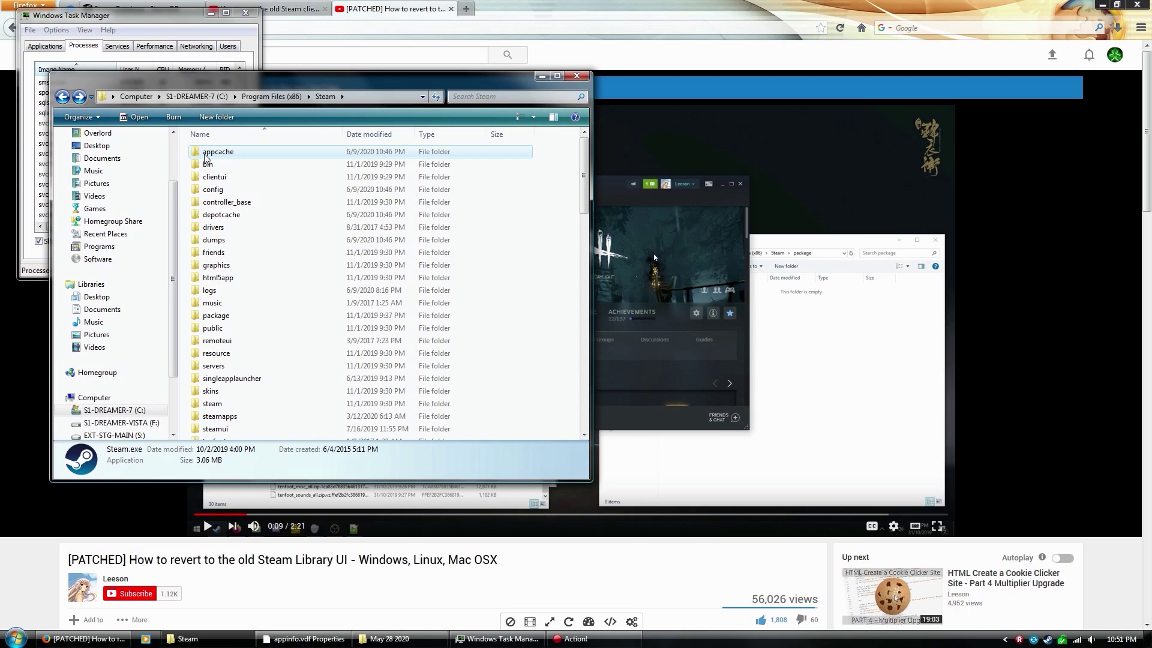
{"action": "left_click", "coordinate": [209, 155]}
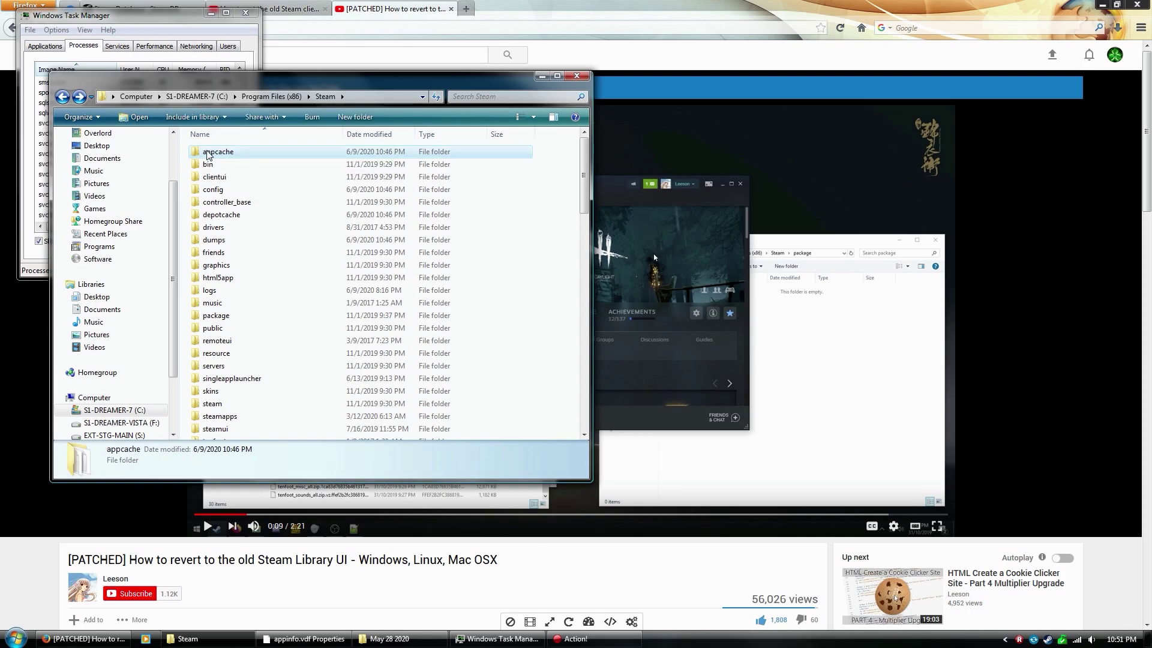
{"action": "double_click", "coordinate": [208, 154]}
{"action": "left_click_drag", "start_coordinate": [250, 232], "coordinate": [211, 180]}
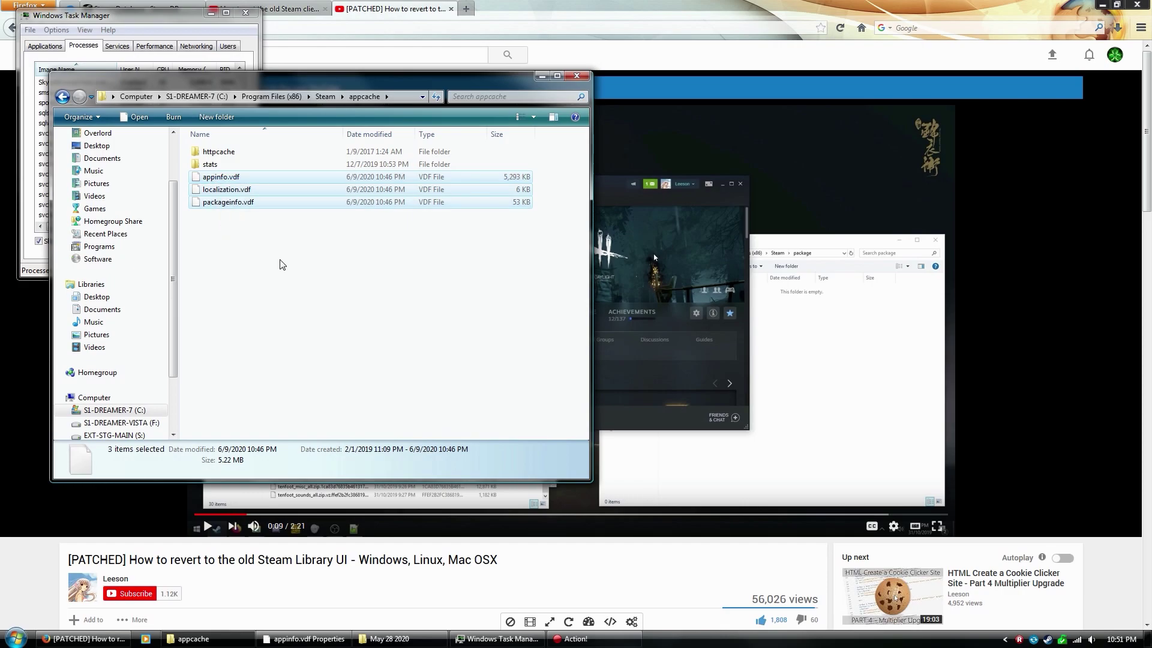
{"action": "right_click", "coordinate": [210, 191]}
{"action": "mouse_move", "coordinate": [291, 279]}
{"action": "left_click", "coordinate": [407, 278]}
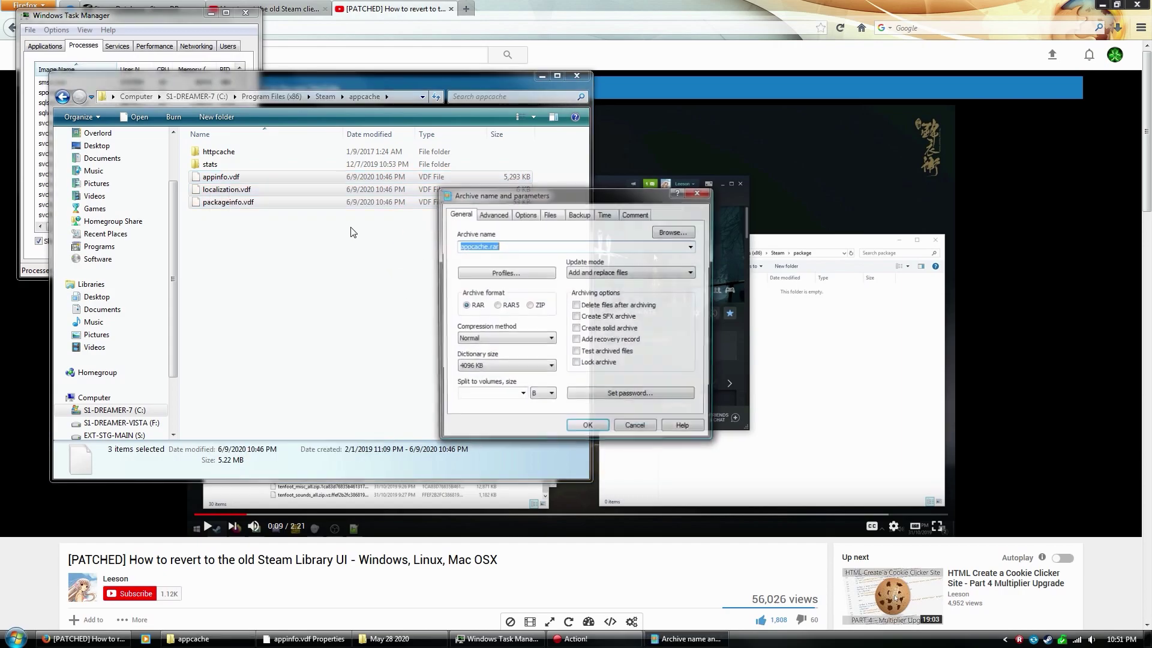
{"action": "left_click", "coordinate": [651, 423]}
{"action": "left_click", "coordinate": [373, 334]}
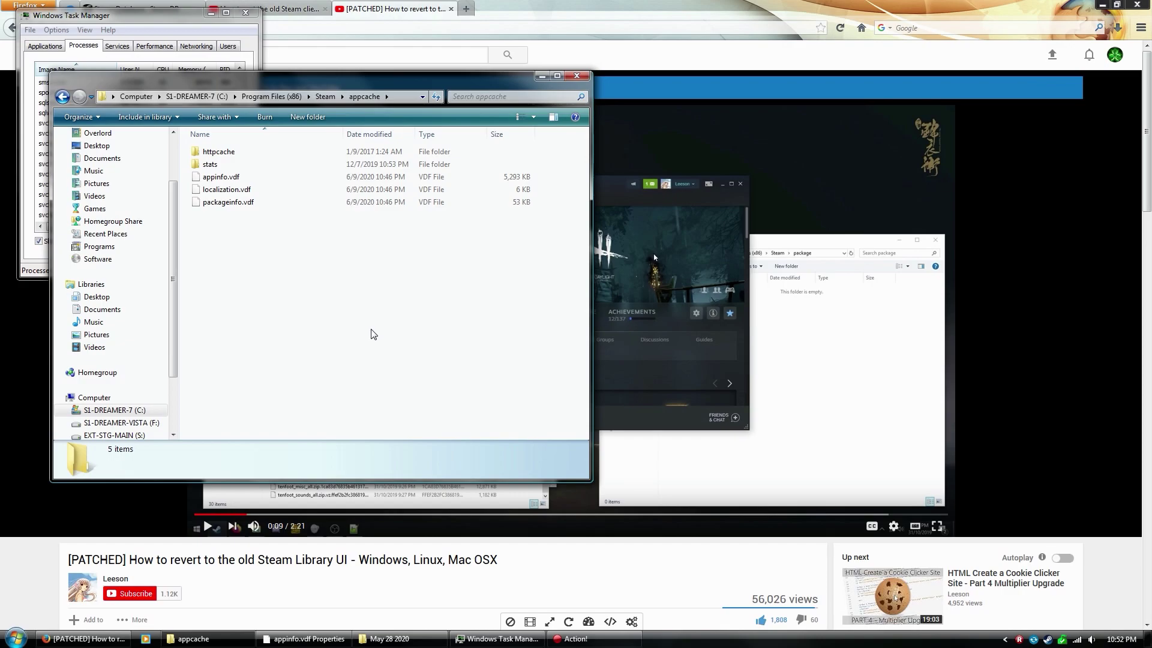
View the previous versions of appinfo.vdf and try to copy out the restore point version from 5/28/2020 4:48 PM
{"action": "right_click", "coordinate": [203, 178]}
{"action": "left_click", "coordinate": [238, 450]}
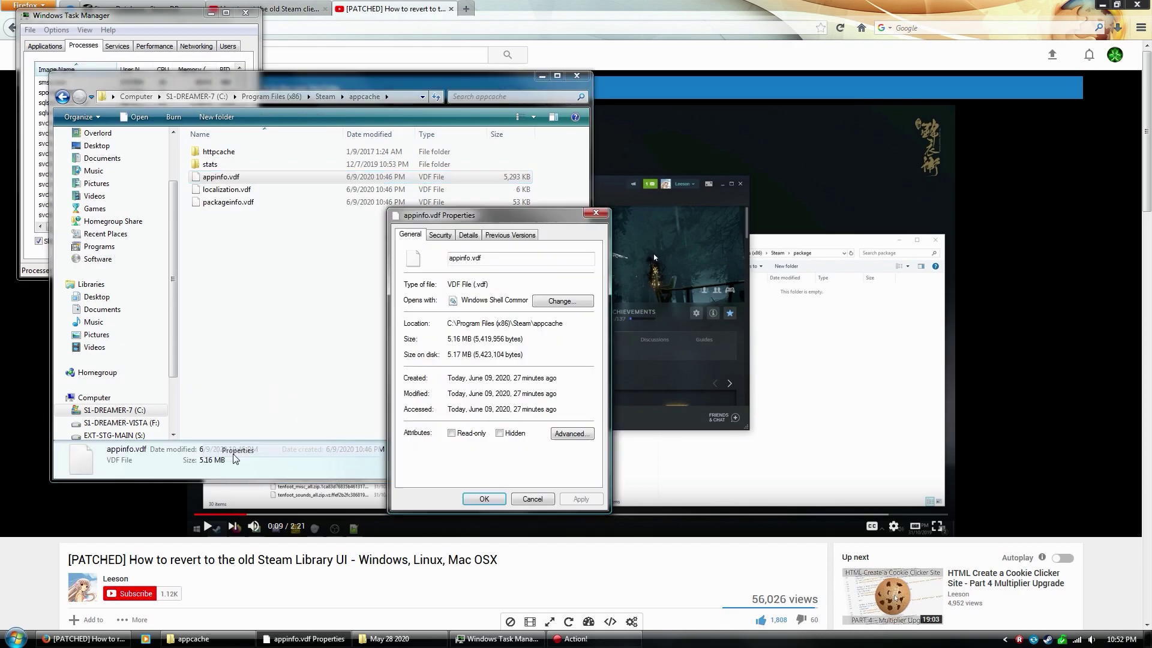
{"action": "left_click", "coordinate": [513, 234]}
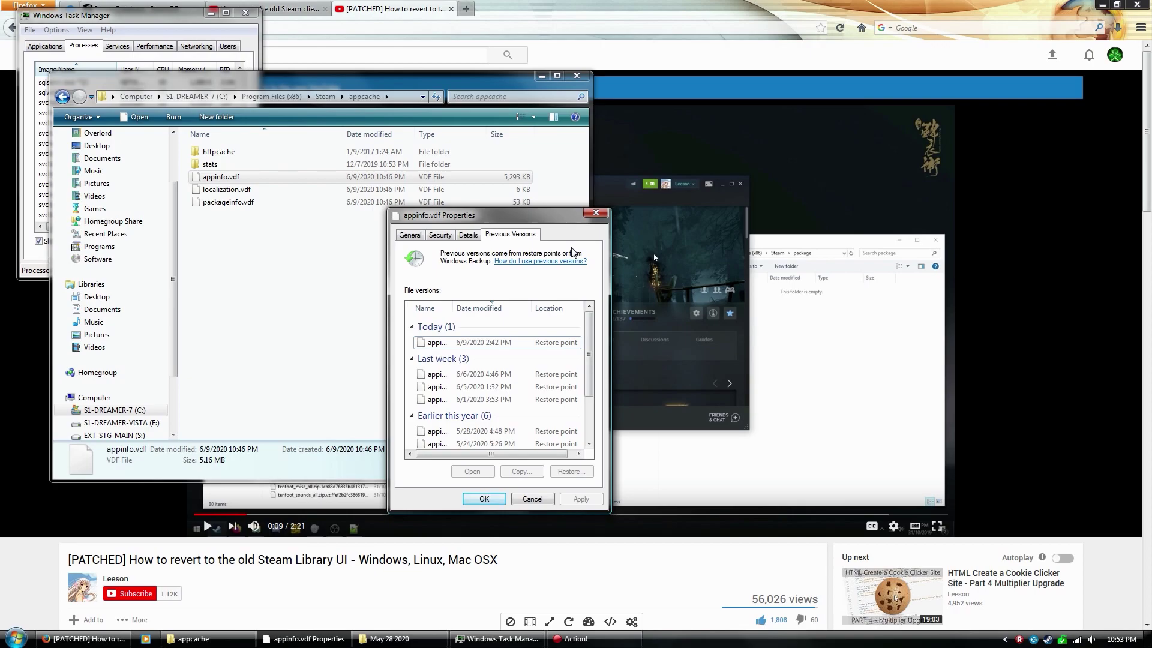
{"action": "left_click_drag", "start_coordinate": [590, 339], "coordinate": [597, 375]}
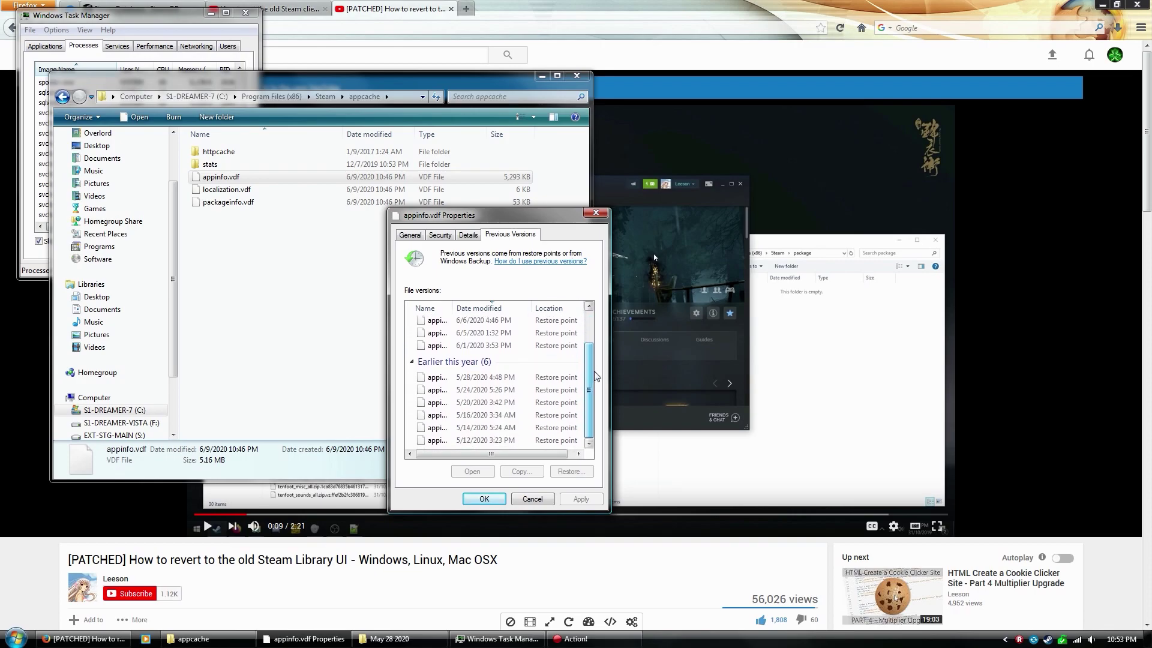
{"action": "left_click", "coordinate": [465, 377]}
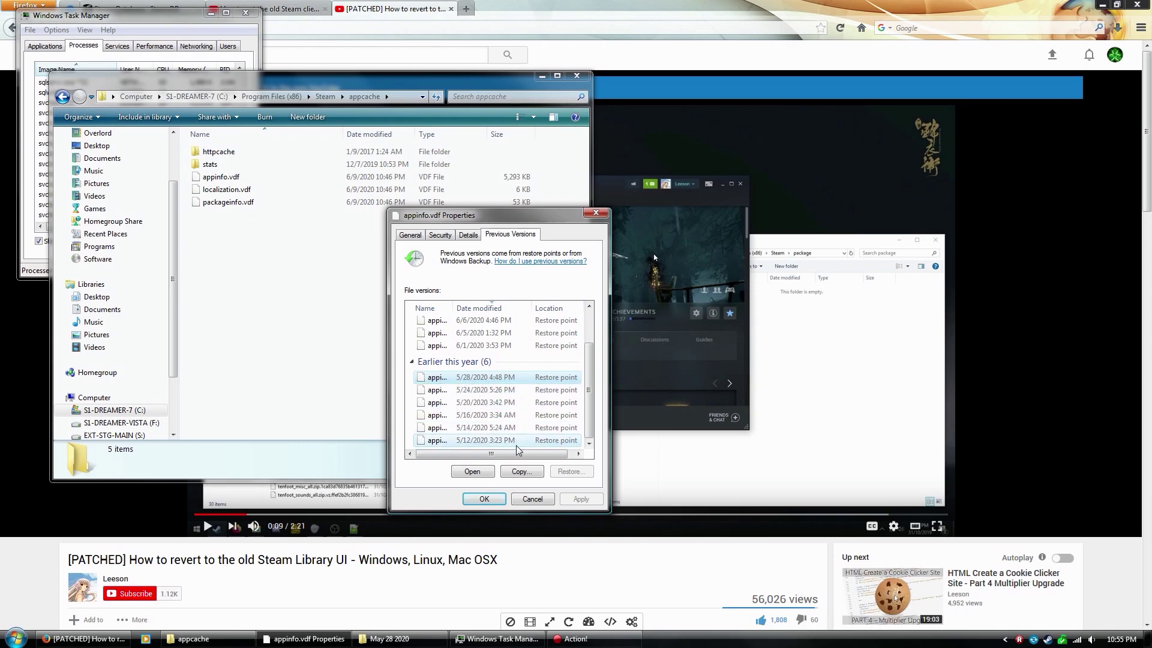
{"action": "left_click", "coordinate": [522, 471]}
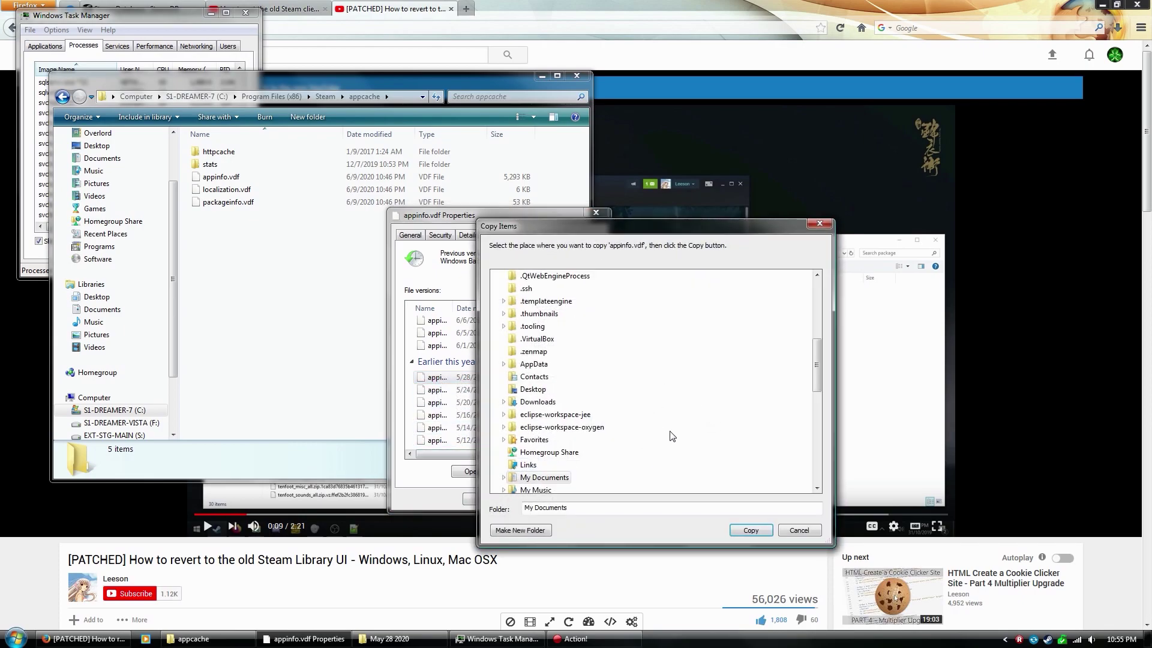
{"action": "left_click", "coordinate": [799, 530]}
{"action": "left_click", "coordinate": [242, 228]}
{"action": "left_click", "coordinate": [227, 189]}
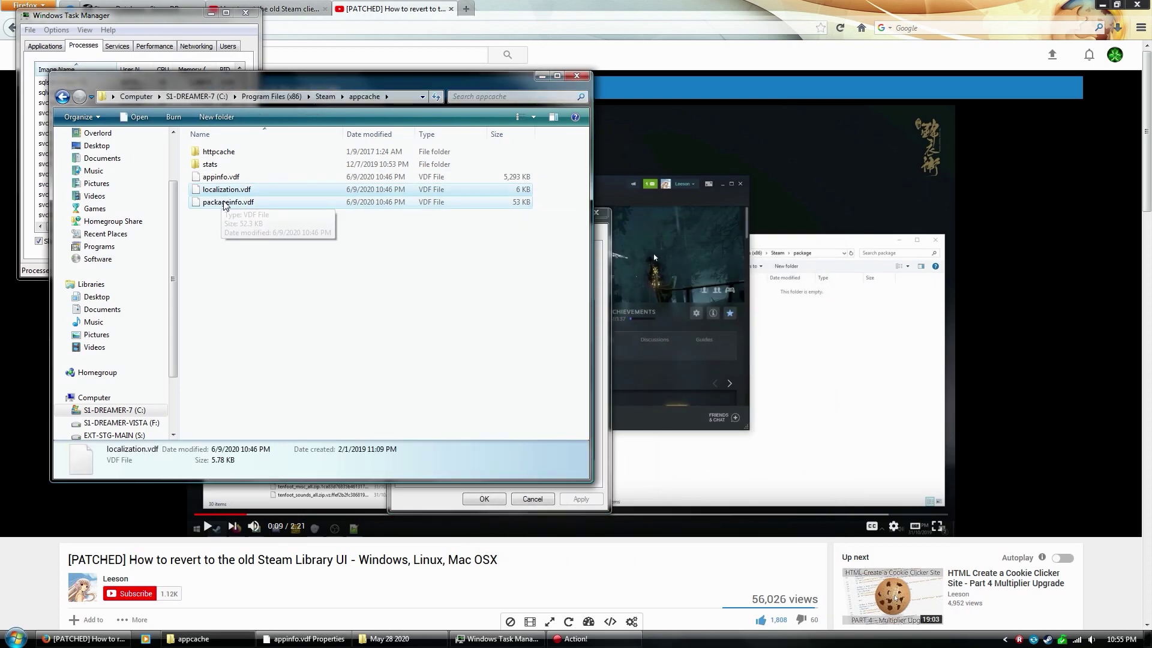
{"action": "left_click", "coordinate": [227, 202]}
{"action": "left_click", "coordinate": [228, 236]}
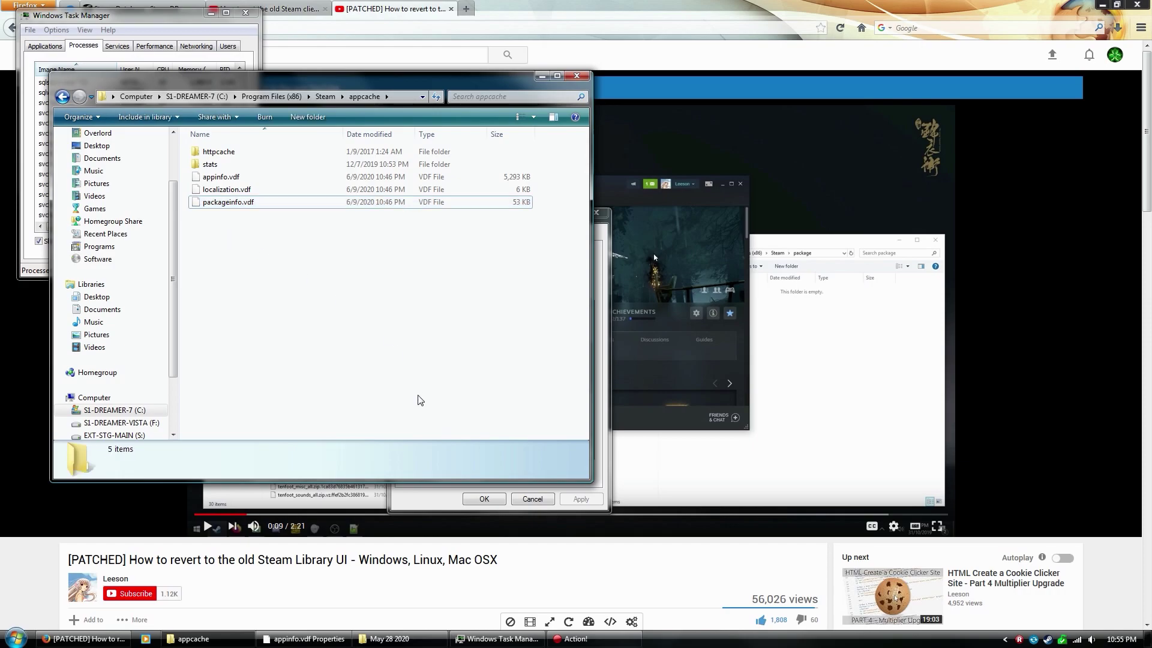
Bring up the May 28 2020 folder and compare its three .vdf files with the previous versions of appinfo.vdf
{"action": "left_click", "coordinate": [389, 639]}
{"action": "left_click_drag", "start_coordinate": [751, 336], "coordinate": [698, 253]}
{"action": "left_click", "coordinate": [800, 398]}
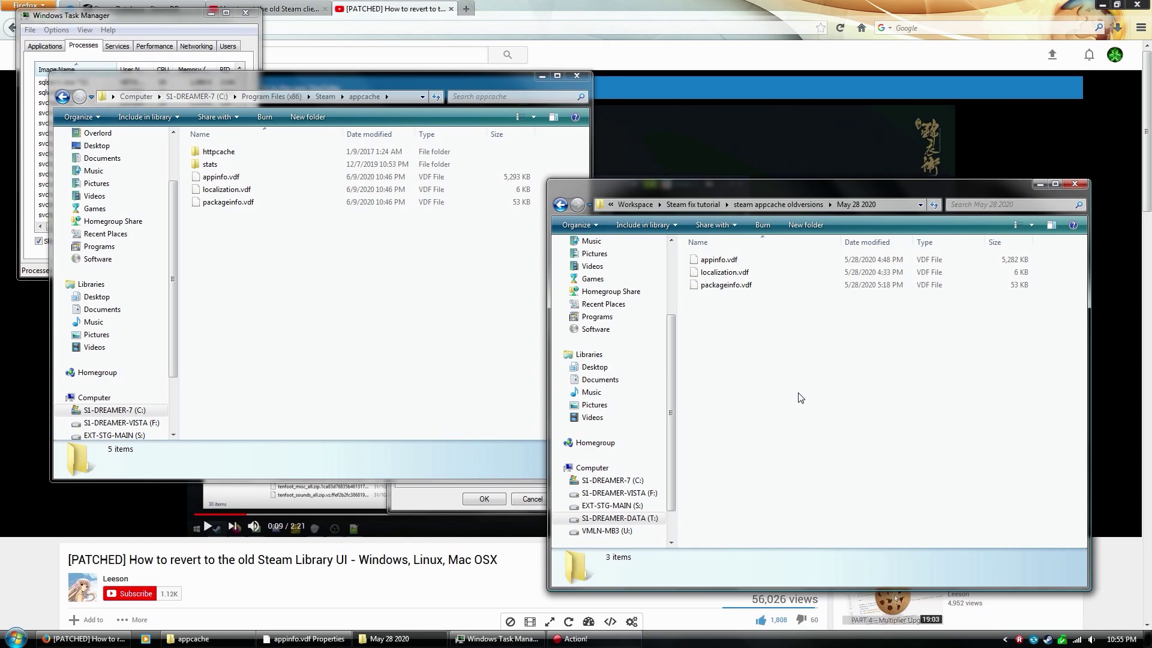
{"action": "left_click_drag", "start_coordinate": [799, 393], "coordinate": [685, 250]}
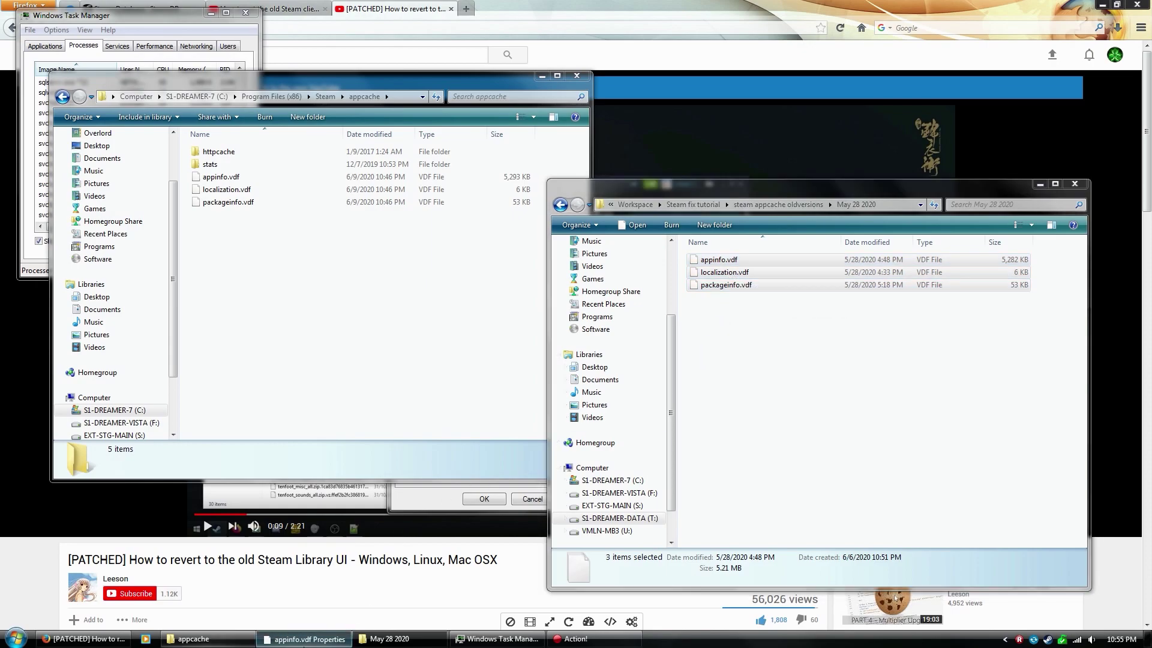
{"action": "left_click", "coordinate": [304, 638]}
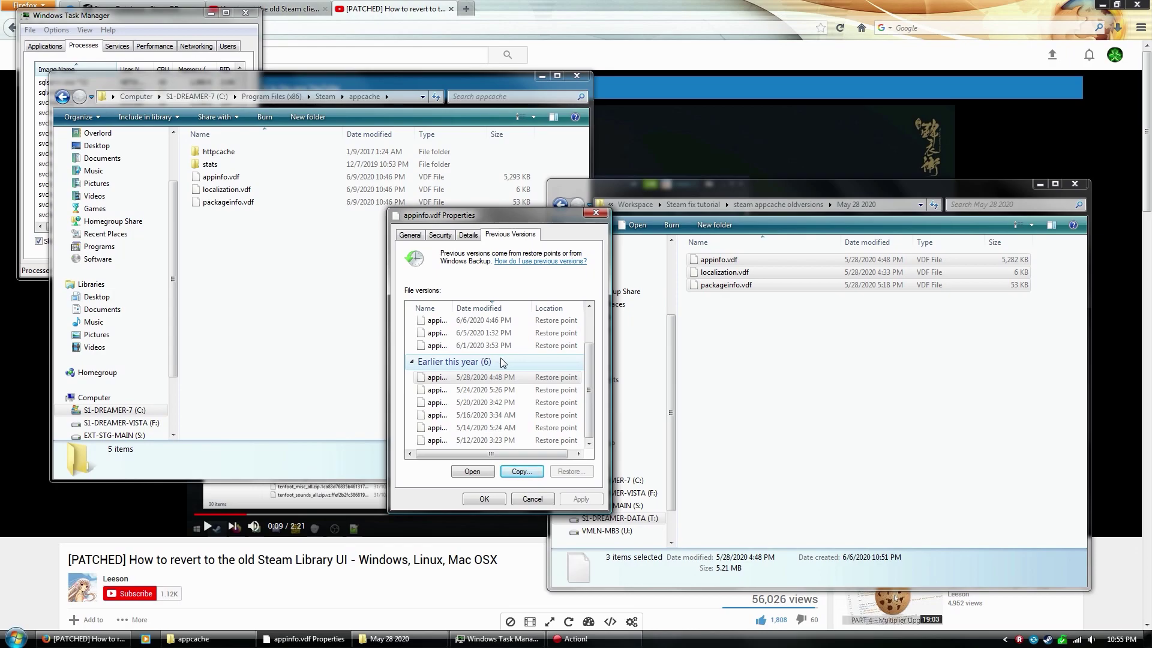
{"action": "left_click", "coordinate": [636, 348]}
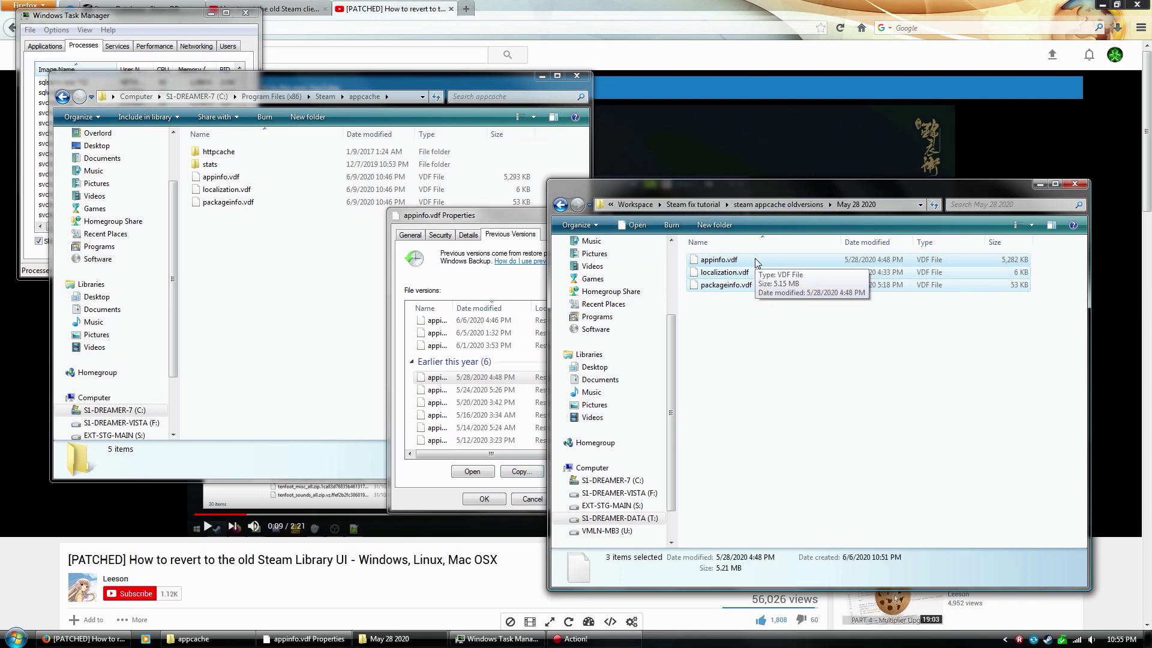
{"action": "left_click", "coordinate": [763, 359]}
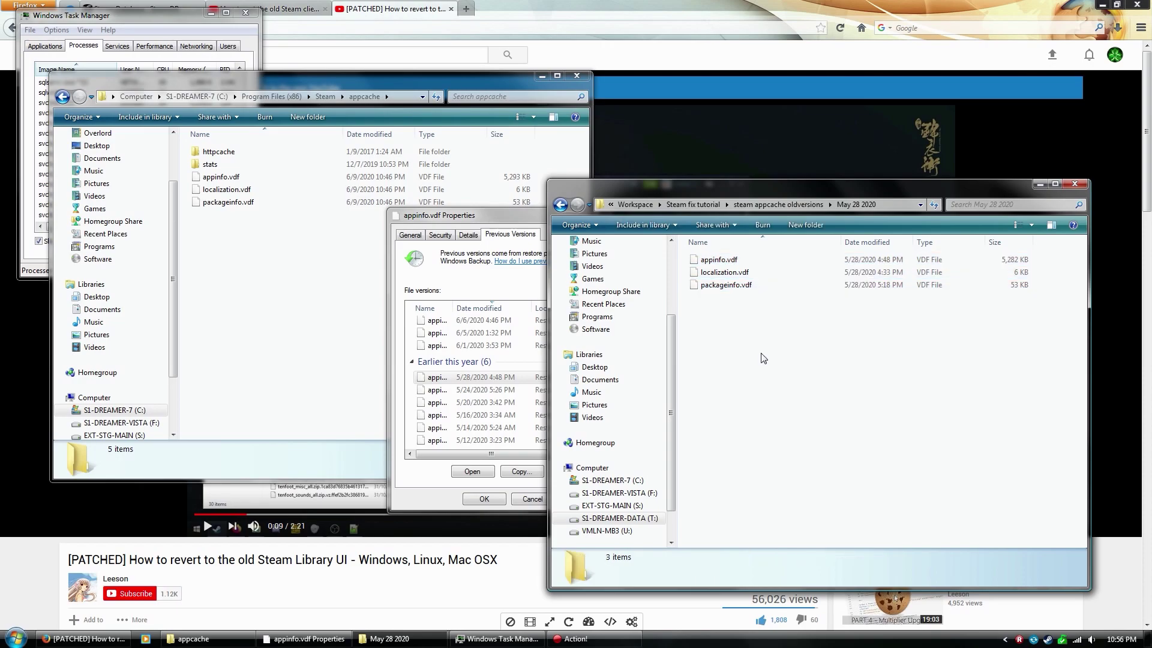
Copy appinfo.vdf, localization.vdf and packageinfo.vdf from the May 28 2020 folder into Steam's appcache folder, replacing the existing files
{"action": "left_click_drag", "start_coordinate": [290, 288], "coordinate": [303, 191]}
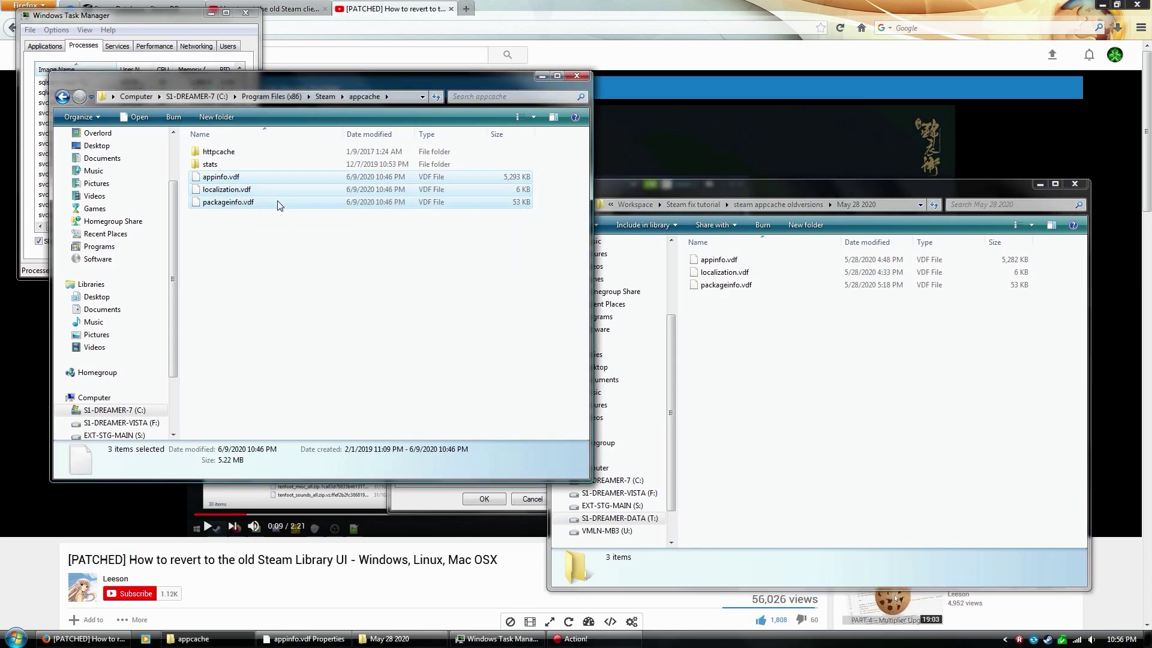
{"action": "left_click_drag", "start_coordinate": [778, 370], "coordinate": [412, 314]}
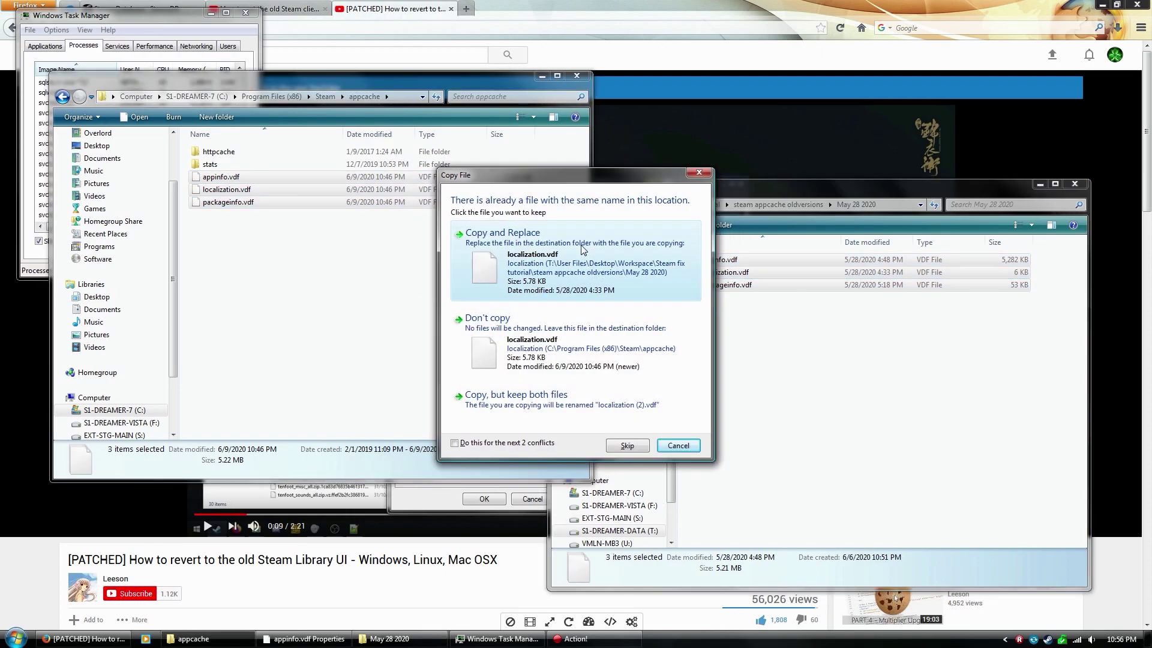
{"action": "left_click", "coordinate": [545, 263]}
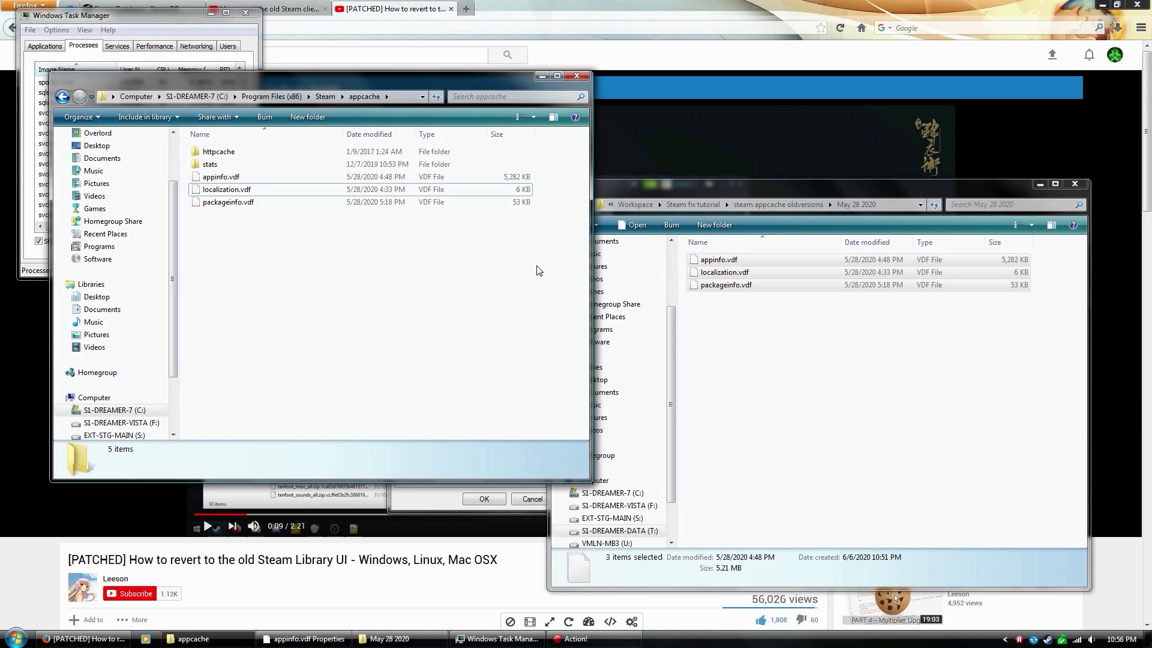
Go back to the main Steam folder and launch Steam.exe
{"action": "left_click", "coordinate": [326, 96]}
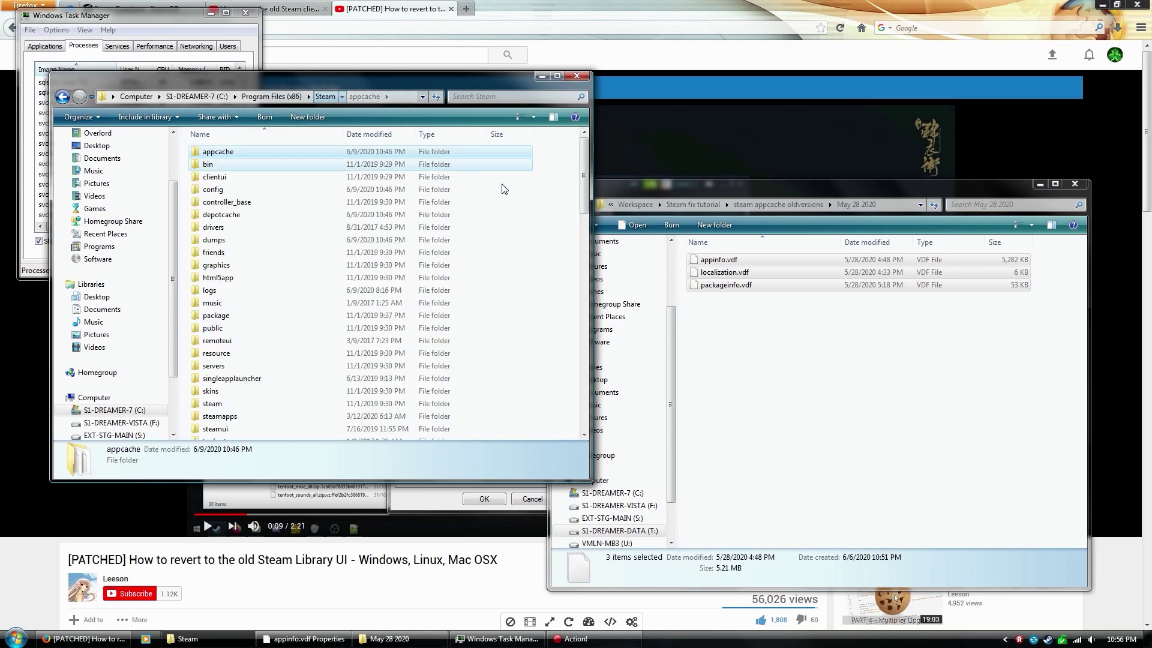
{"action": "left_click_drag", "start_coordinate": [581, 173], "coordinate": [581, 324]}
{"action": "left_click", "coordinate": [354, 295]}
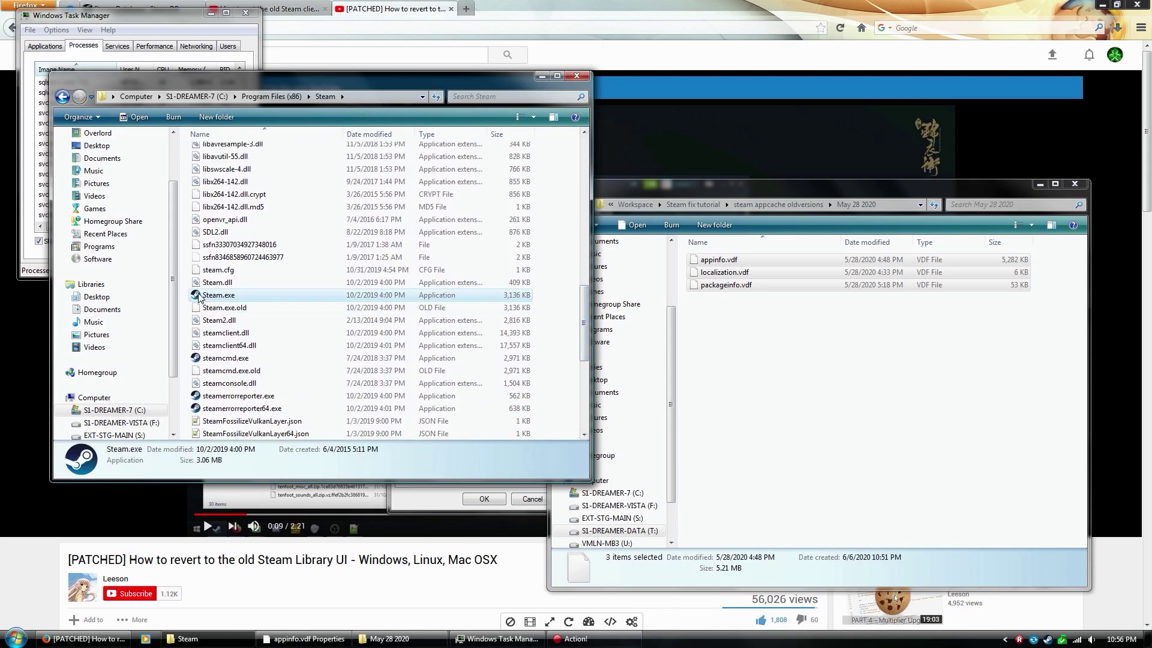
{"action": "double_click", "coordinate": [354, 293]}
Compare the modification dates of the three .vdf files in appcache with those in the May 28 2020 folder
{"action": "key", "text": "BackSpace"}
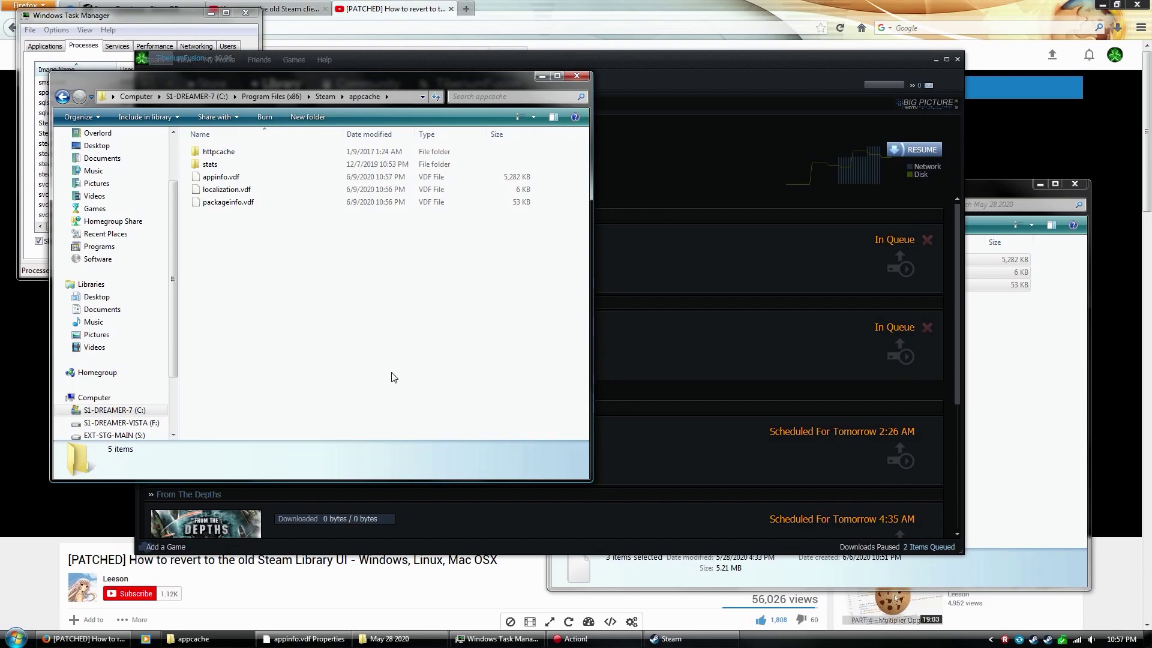
{"action": "left_click_drag", "start_coordinate": [394, 377], "coordinate": [262, 177]}
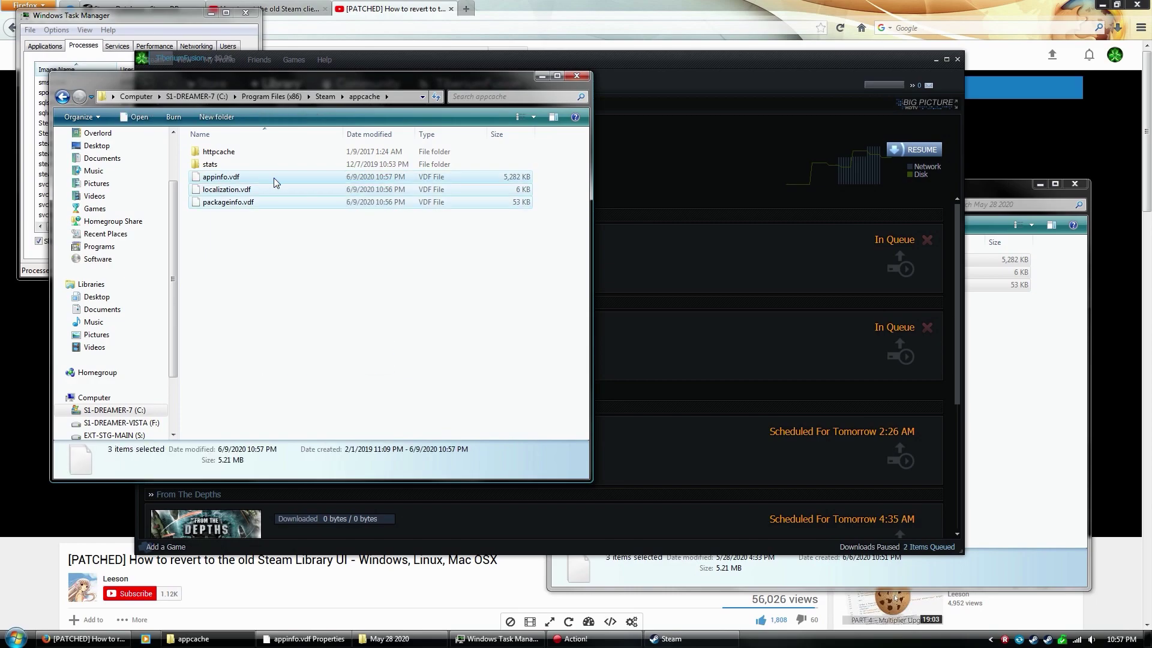
{"action": "left_click", "coordinate": [390, 638]}
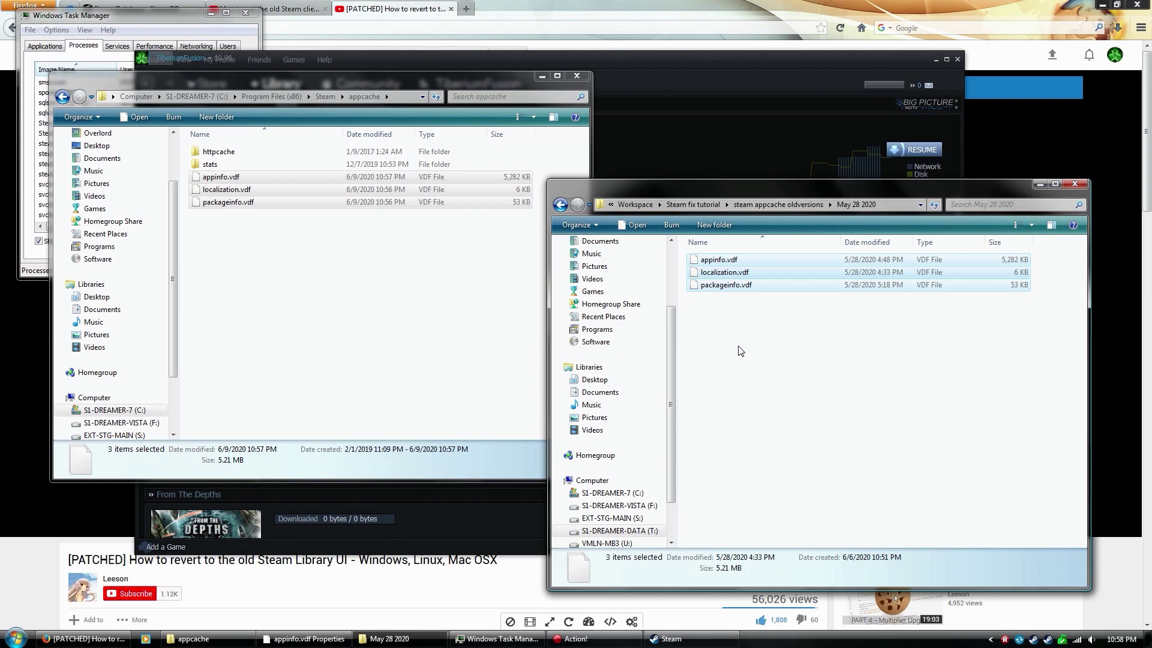
{"action": "left_click_drag", "start_coordinate": [421, 288], "coordinate": [329, 174]}
{"action": "left_click", "coordinate": [766, 352]}
{"action": "left_click", "coordinate": [324, 268]}
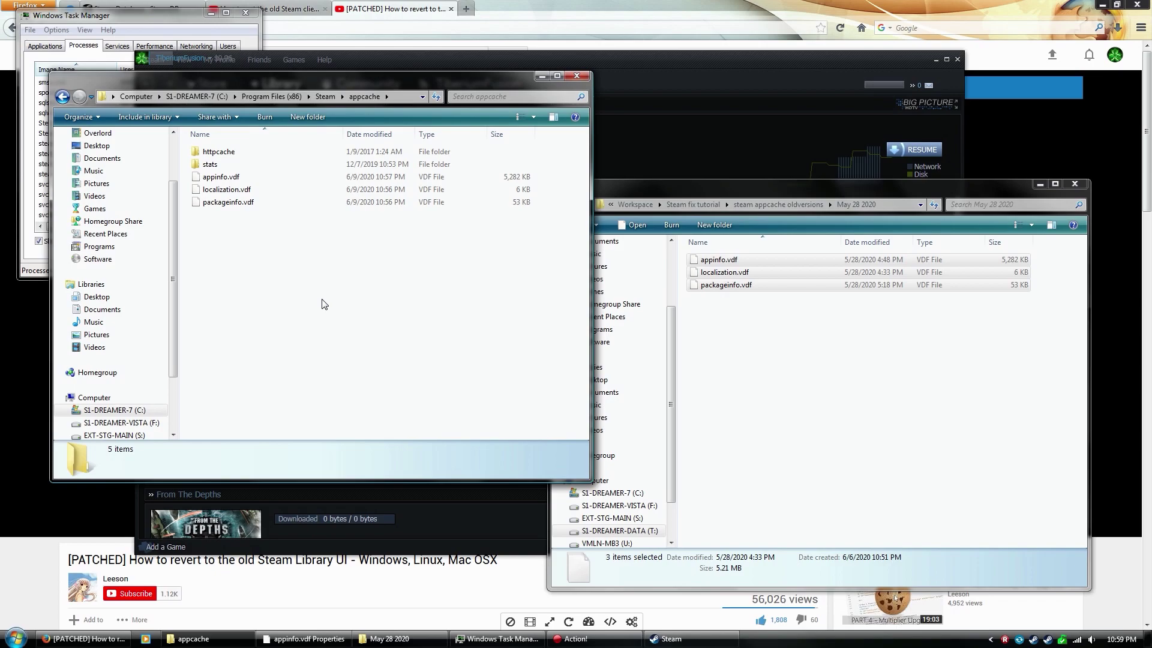
{"action": "left_click", "coordinate": [784, 360]}
{"action": "left_click_drag", "start_coordinate": [851, 339], "coordinate": [749, 228]}
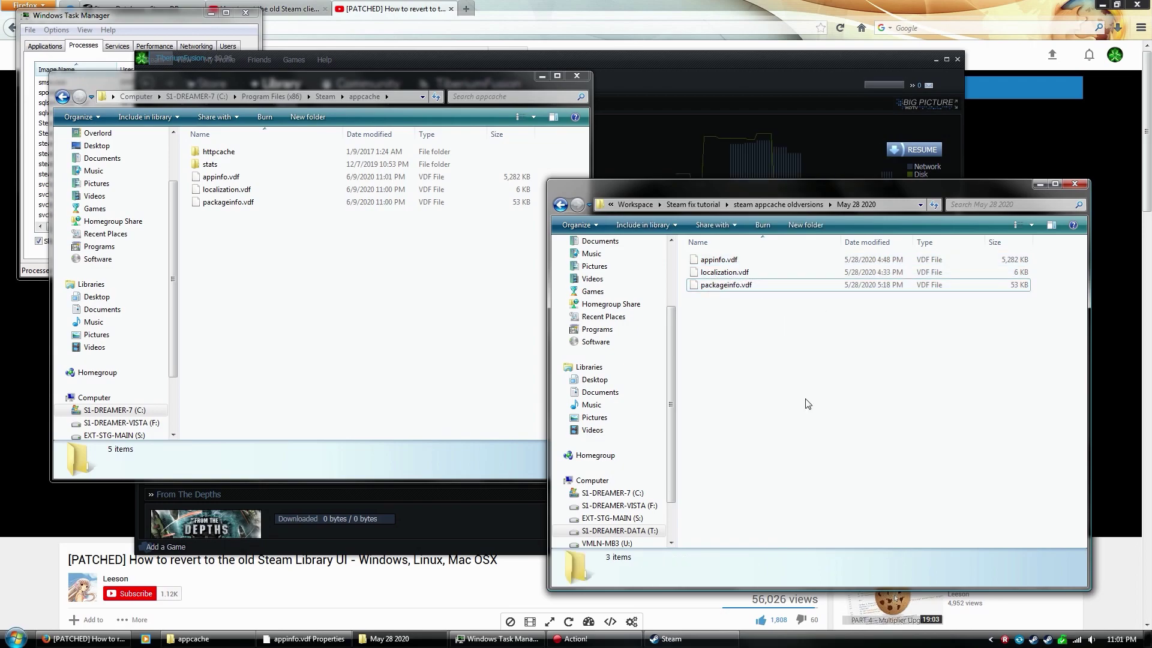
{"action": "left_click_drag", "start_coordinate": [282, 257], "coordinate": [226, 181]}
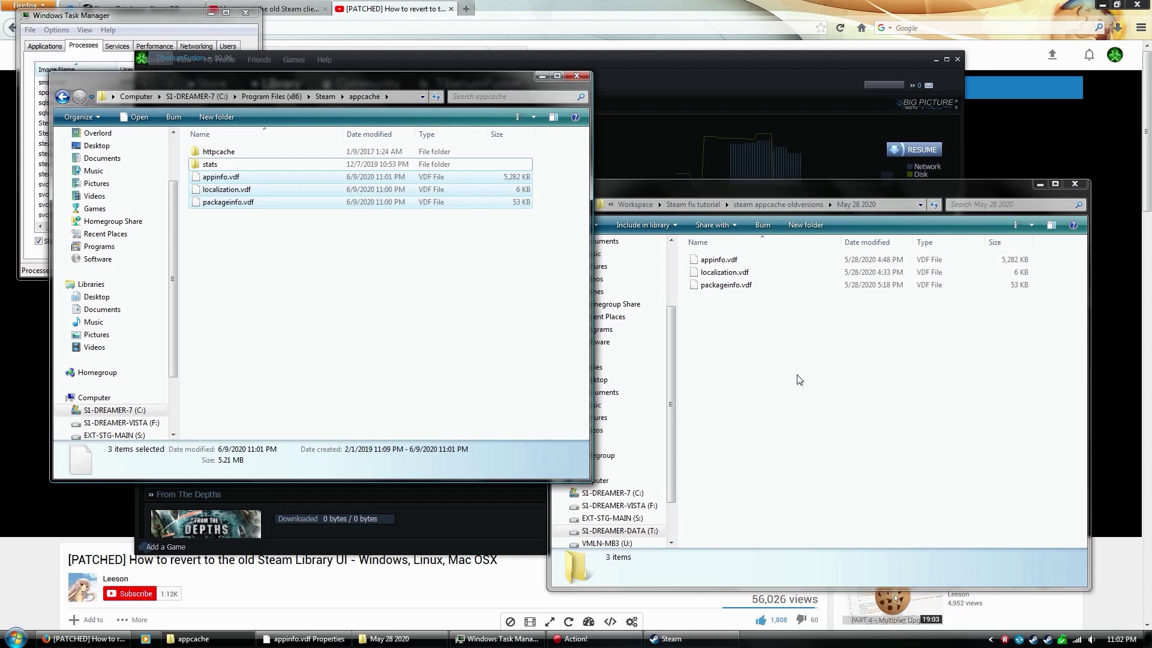
Review the download queue in the Steam client, and bring the May 28 2020 folder back into view
{"action": "left_click", "coordinate": [744, 82]}
{"action": "scroll", "coordinate": [540, 408], "scroll_direction": "down", "scroll_amount": 3}
{"action": "scroll", "coordinate": [569, 407], "scroll_direction": "up", "scroll_amount": 3}
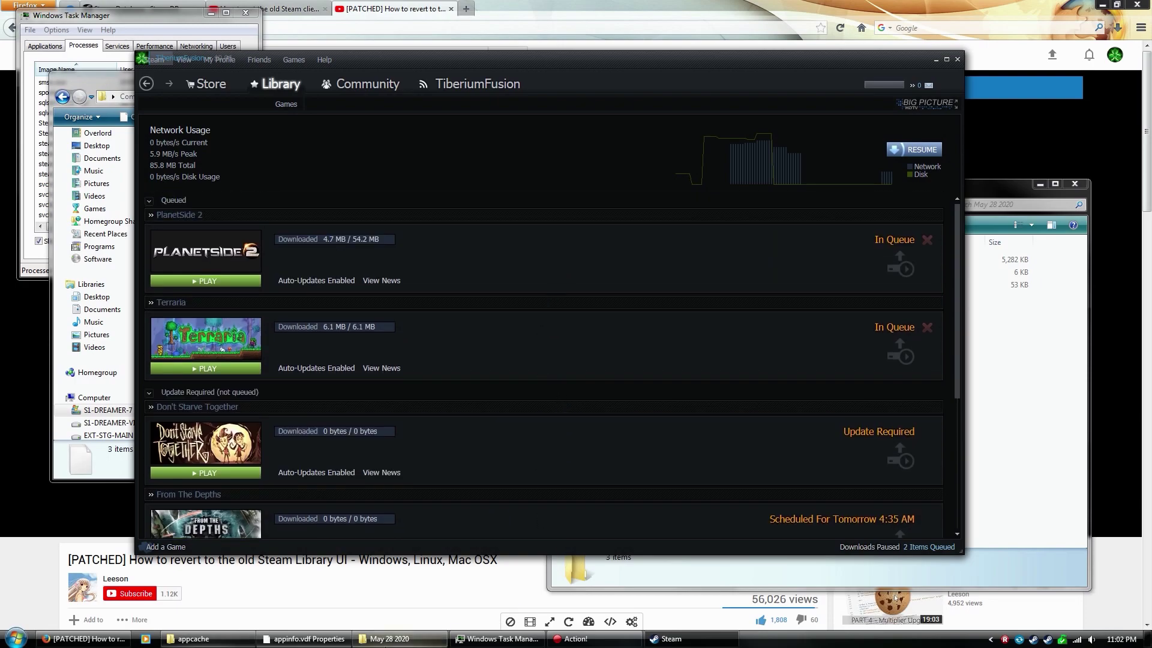
{"action": "left_click", "coordinate": [389, 638]}
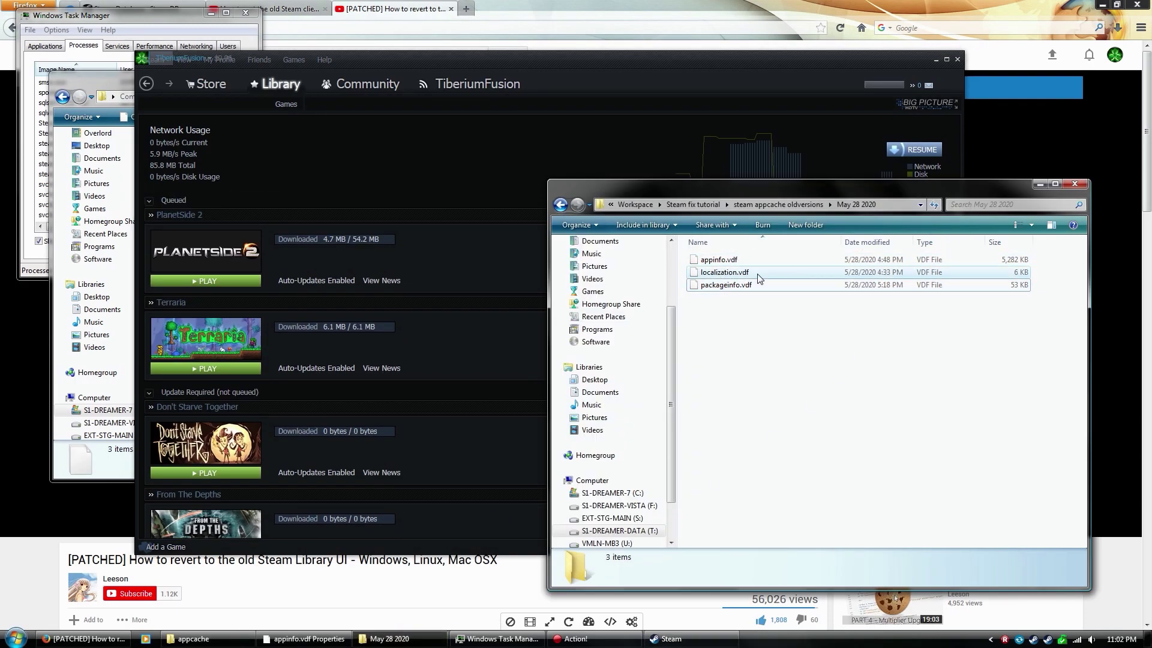
Bring the Steam client to the front and resume the paused game downloads
{"action": "left_click", "coordinate": [482, 354]}
{"action": "left_click", "coordinate": [913, 149]}
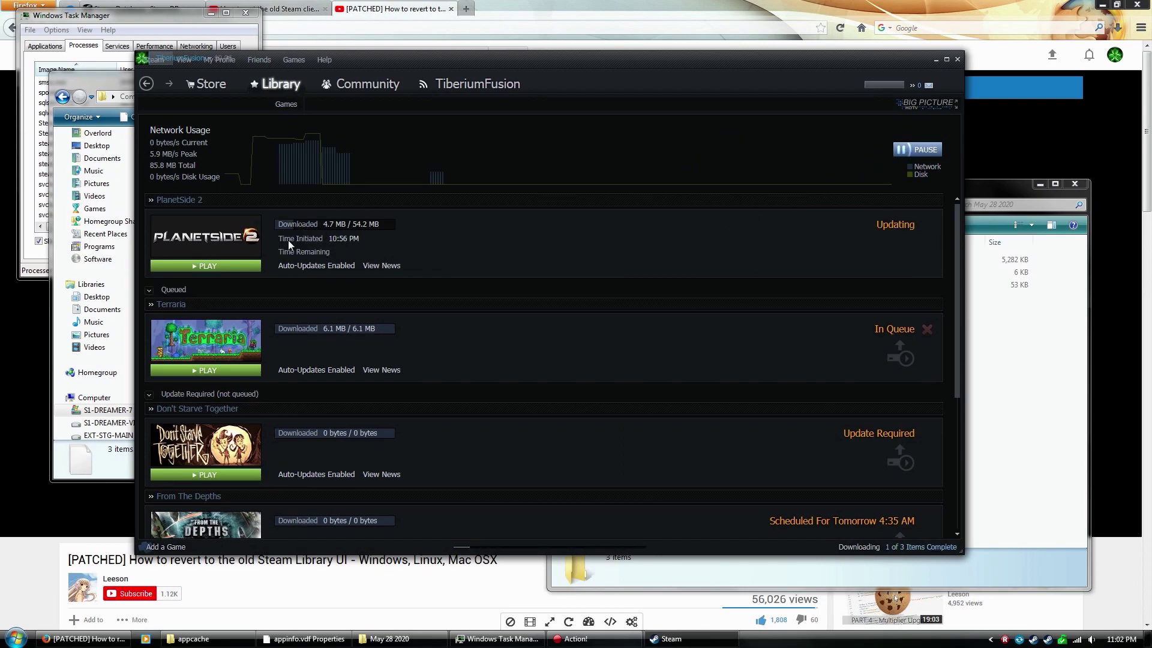
Run an integrity check on PlanetSide 2's local game files, and close the validation and properties windows
{"action": "right_click", "coordinate": [239, 234]}
{"action": "left_click", "coordinate": [259, 415]}
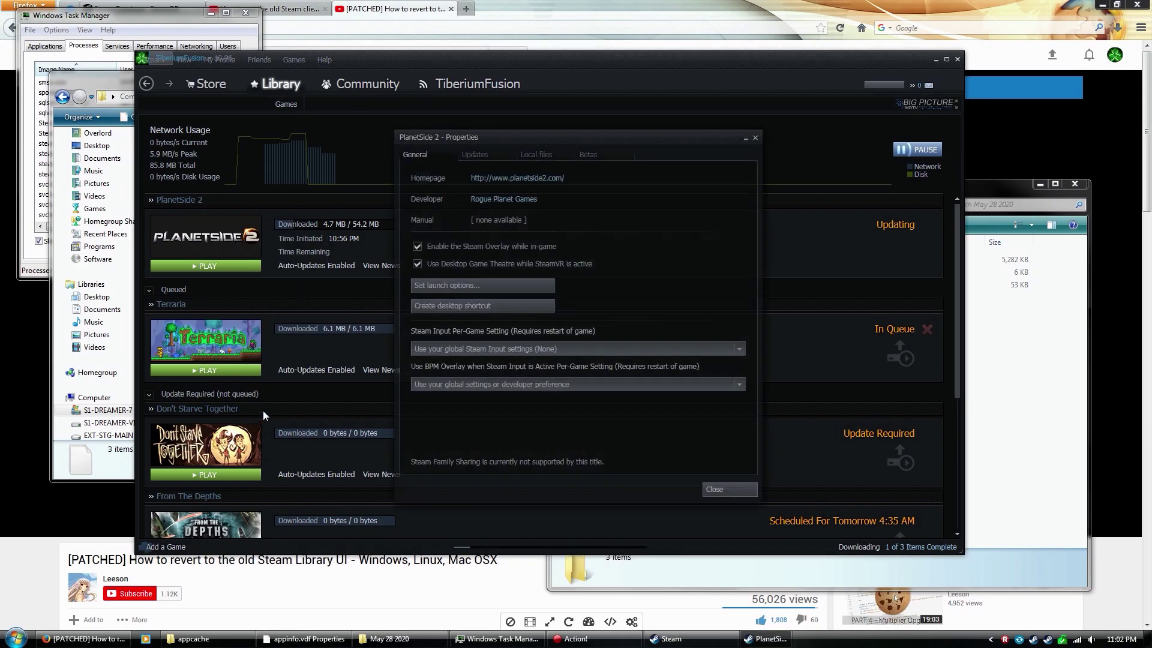
{"action": "left_click", "coordinate": [533, 154]}
{"action": "left_click", "coordinate": [456, 261]}
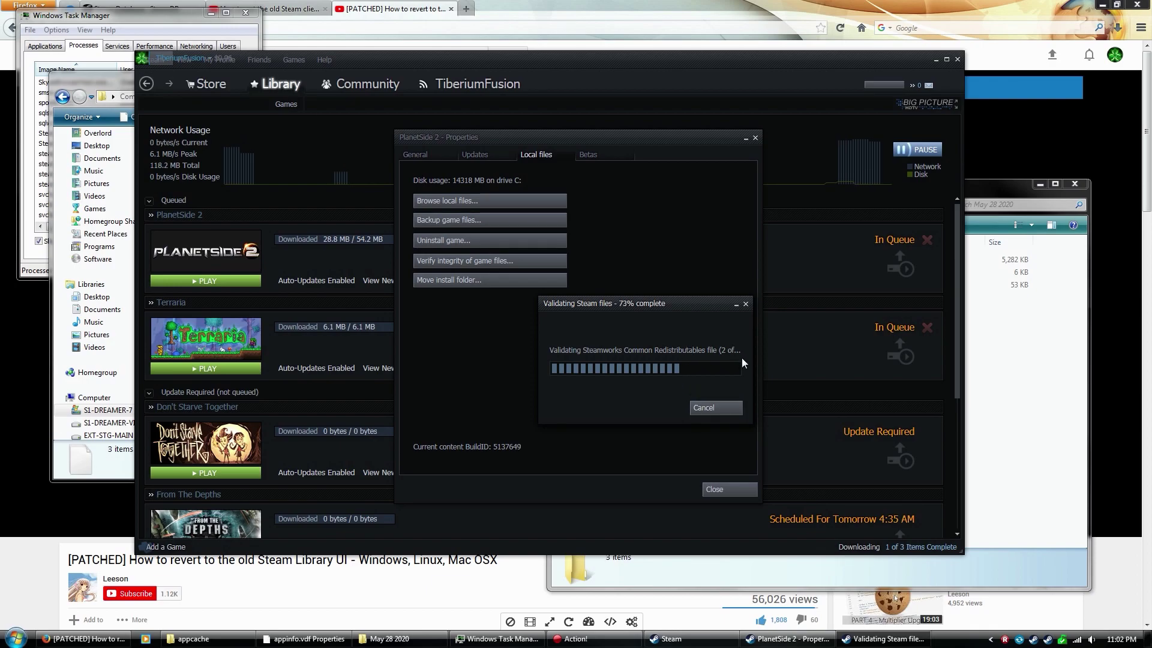
{"action": "left_click", "coordinate": [720, 408]}
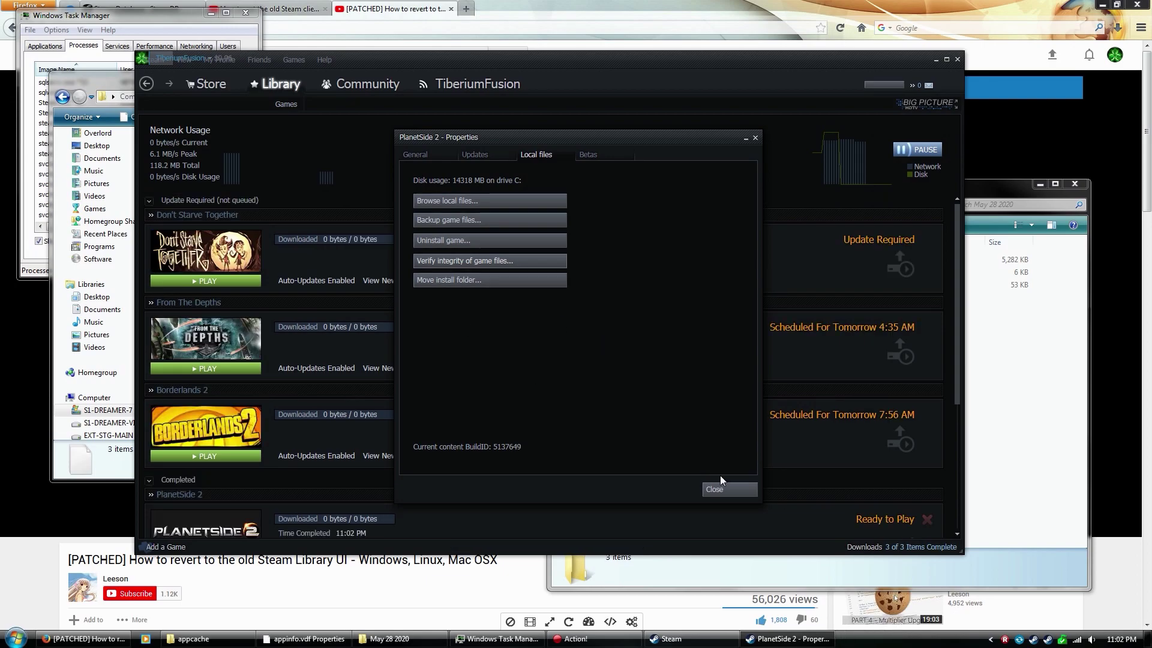
{"action": "left_click", "coordinate": [727, 489]}
Look through the Steam library's games list, and bring the appcache folder forward to check the .vdf files' modification dates
{"action": "scroll", "coordinate": [590, 377], "scroll_direction": "down", "scroll_amount": 3}
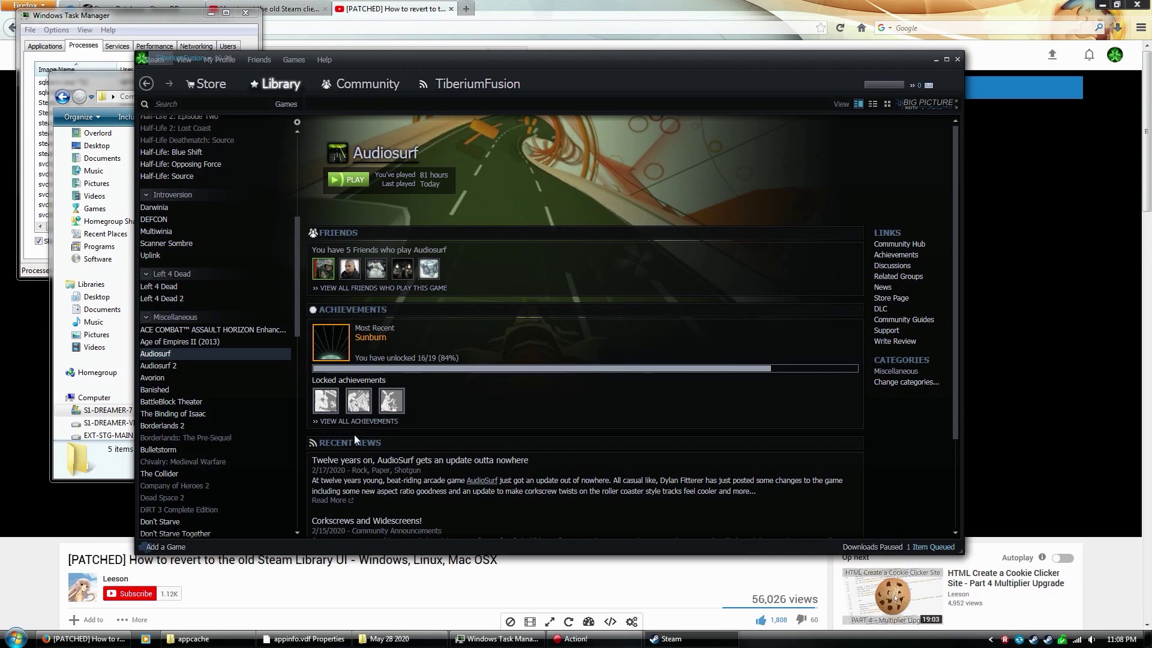
{"action": "left_click", "coordinate": [192, 638]}
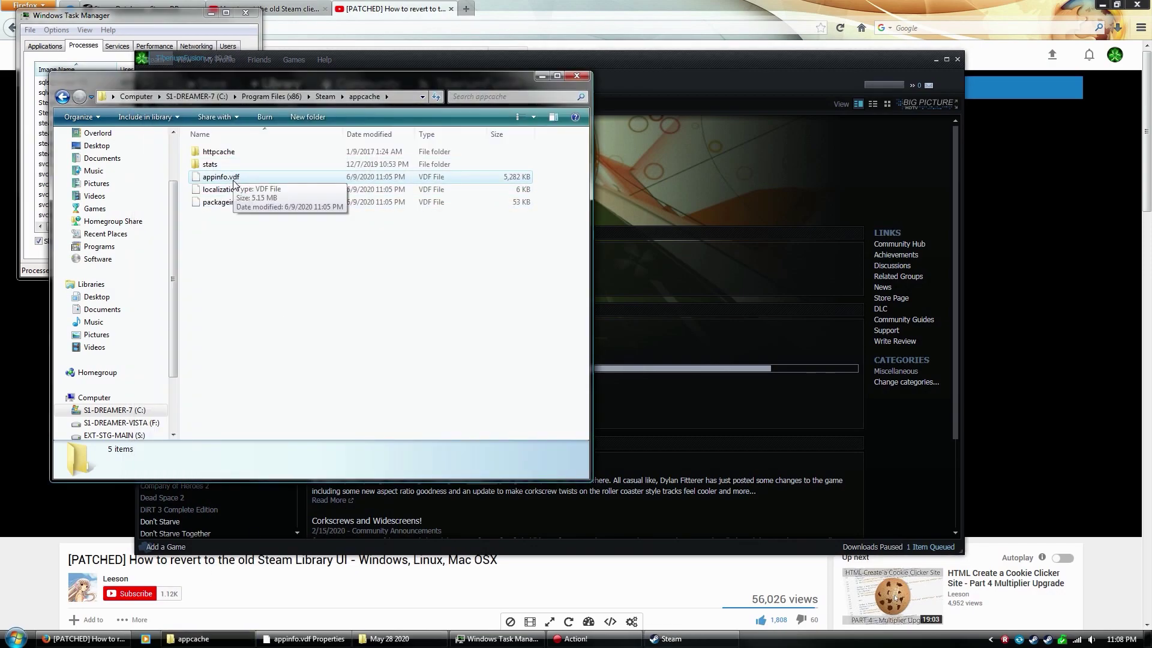